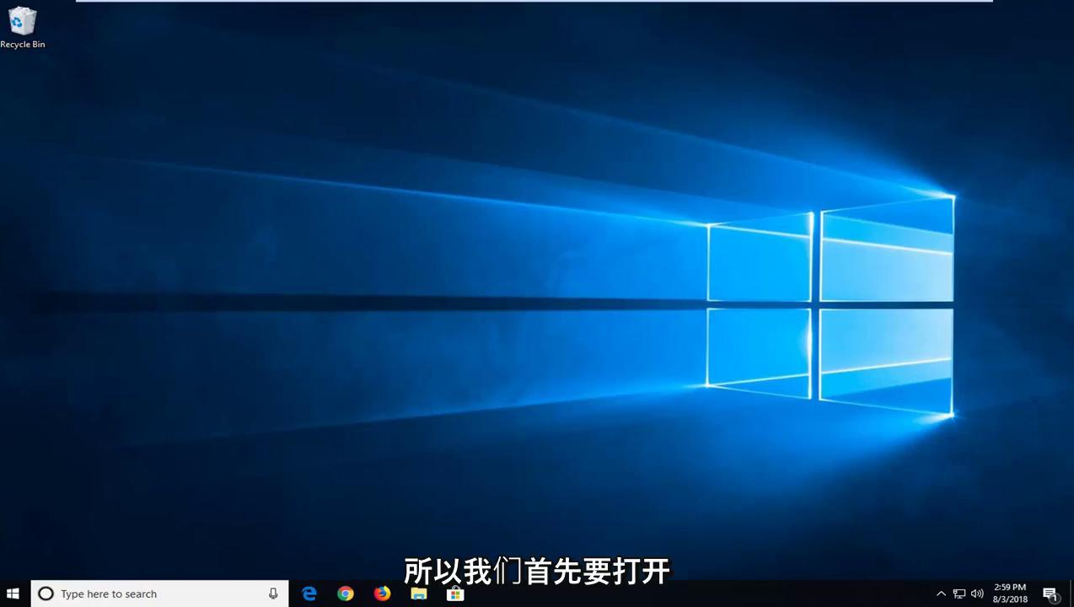
Search Google in Chrome for 'qt5core.dll download'.
click(346, 594)
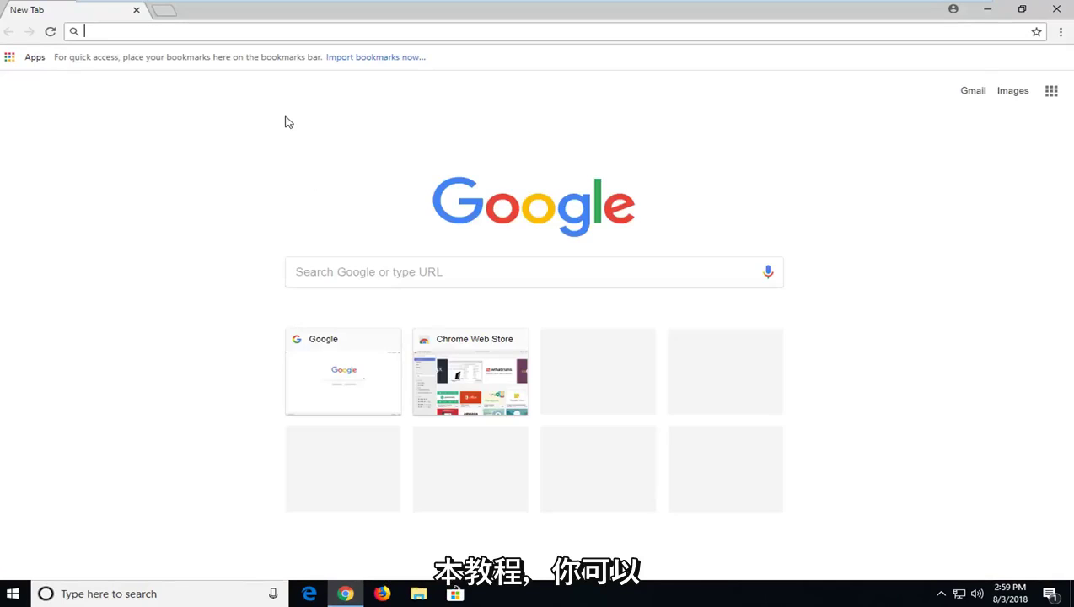
text(google.com)
key(Return)
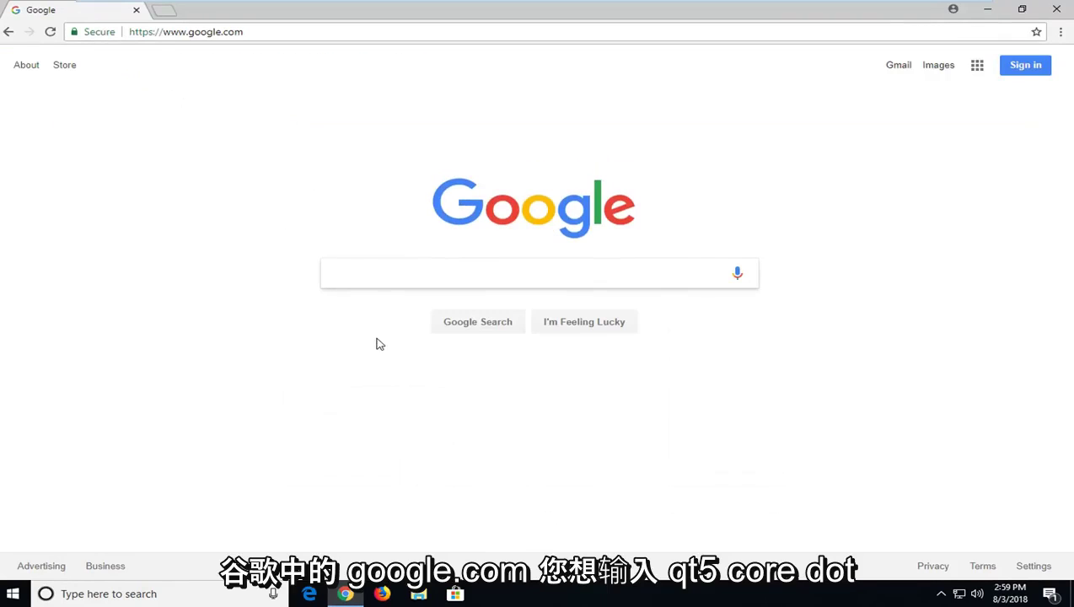
text(qt5core.dll download)
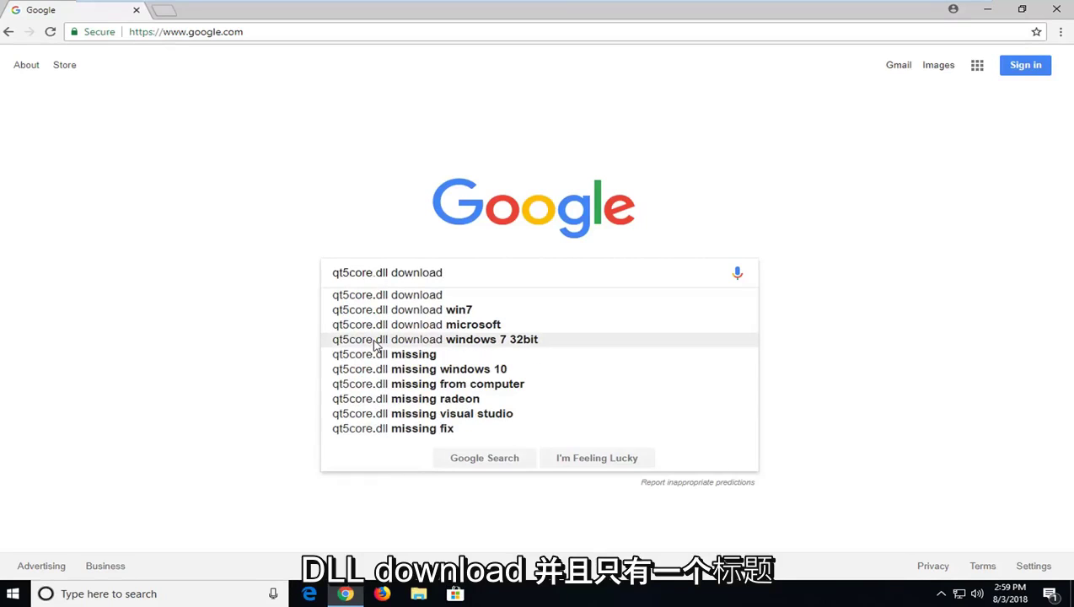
key(Return)
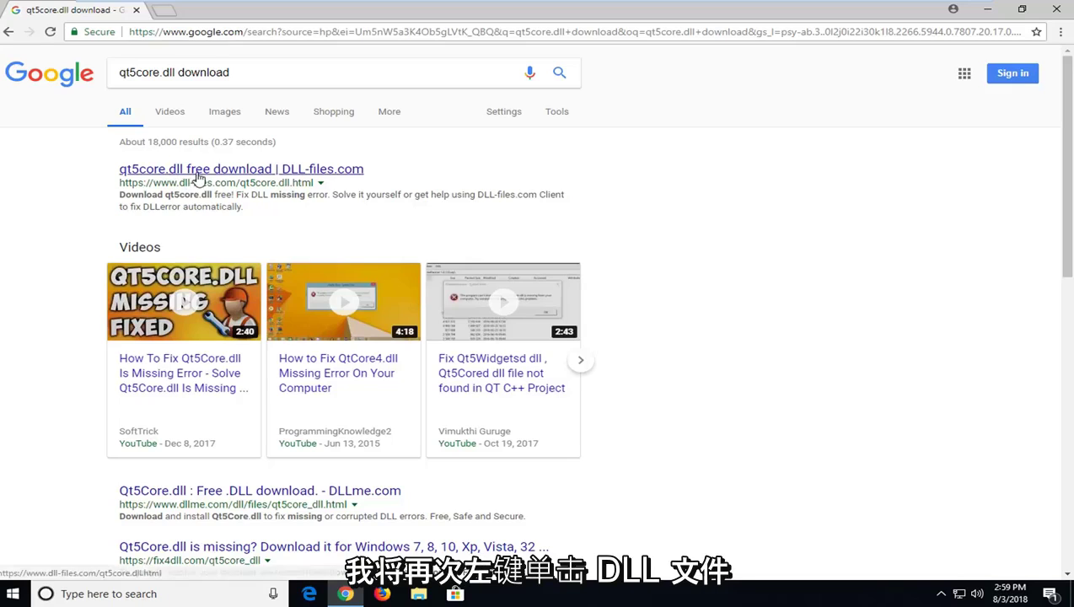
Download the 32-bit 5.8.0.0 qt5core.dll from DLL-files.com and open qt5core.zip.
click(278, 173)
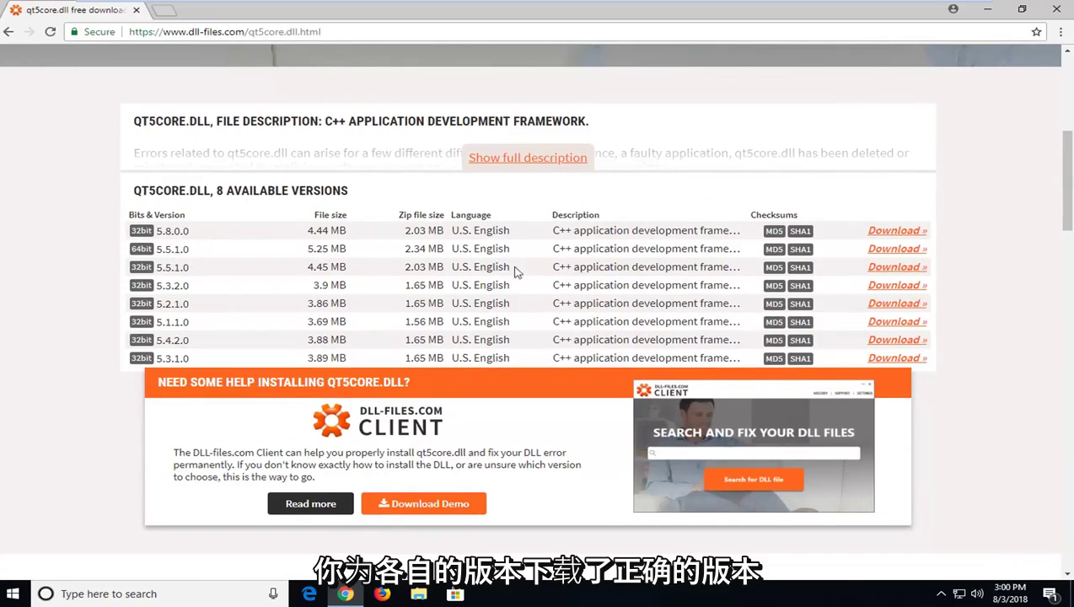
click(897, 231)
scroll(708, 264, down, 2)
scroll(694, 267, down, 2)
scroll(694, 266, down, 1)
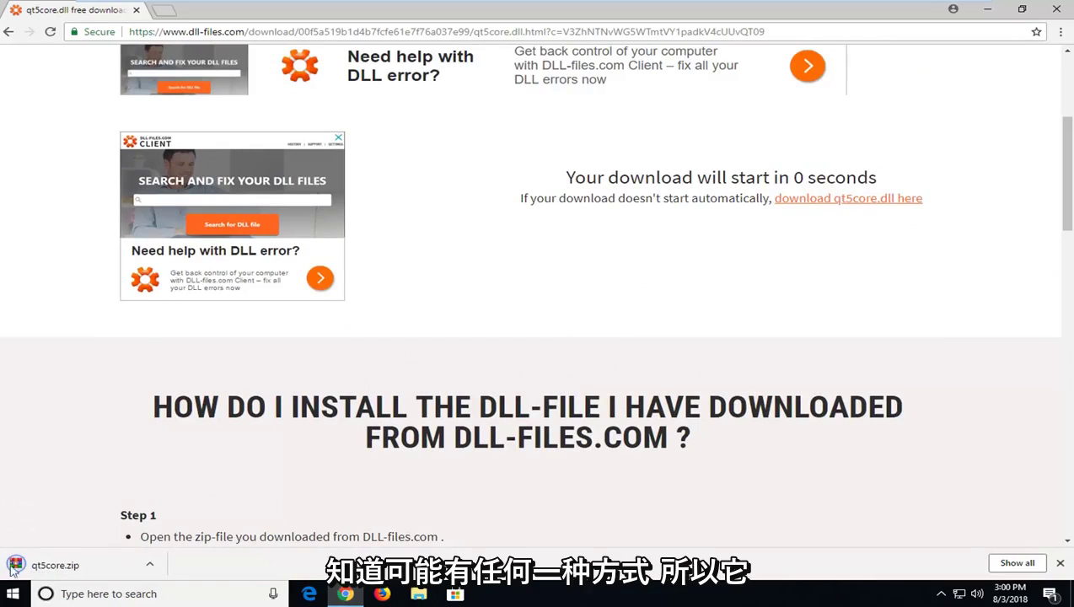
click(104, 565)
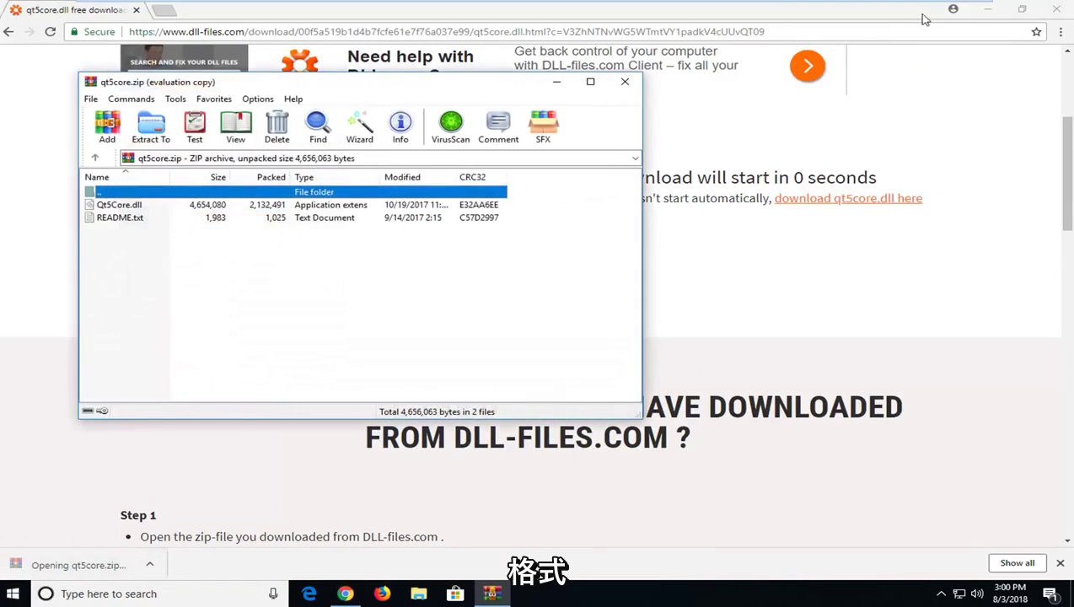
Drag Qt5Core.dll out of the WinRAR archive onto the desktop, then close WinRAR.
click(987, 9)
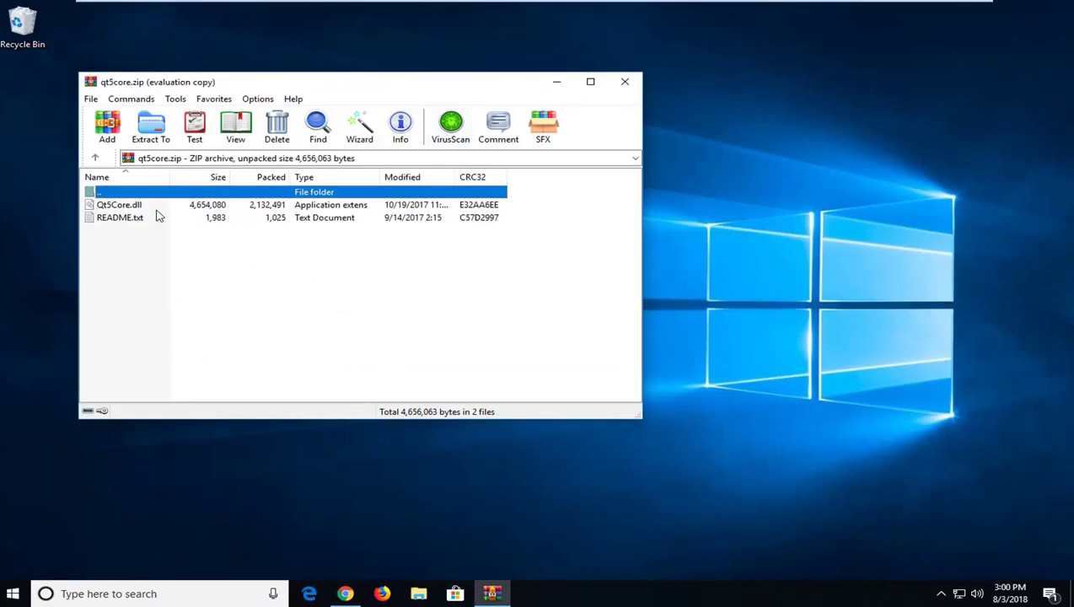
click(131, 209)
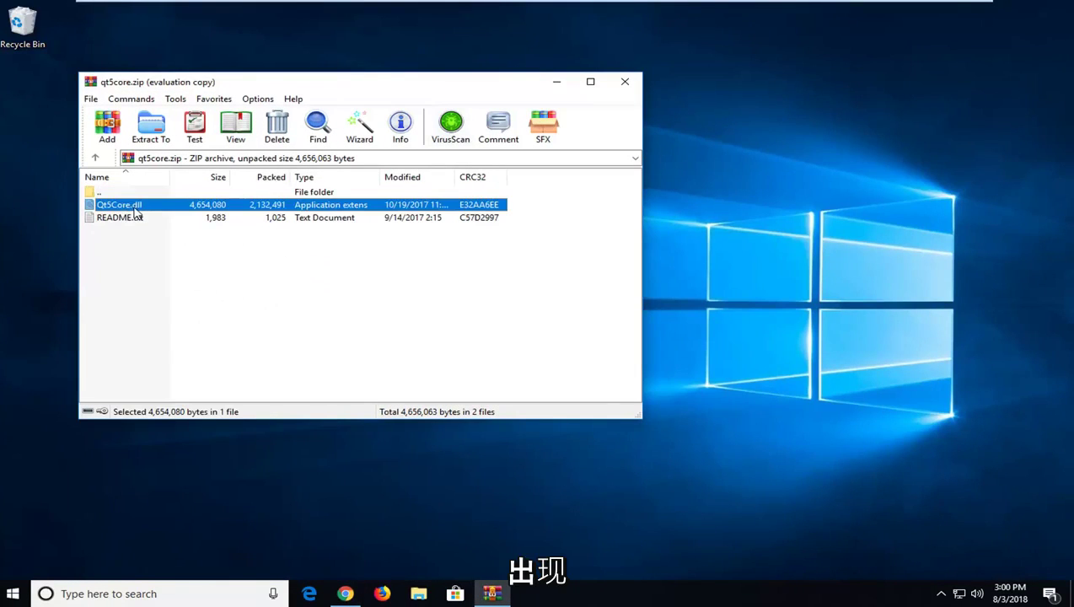
drag(135, 213, 614, 231)
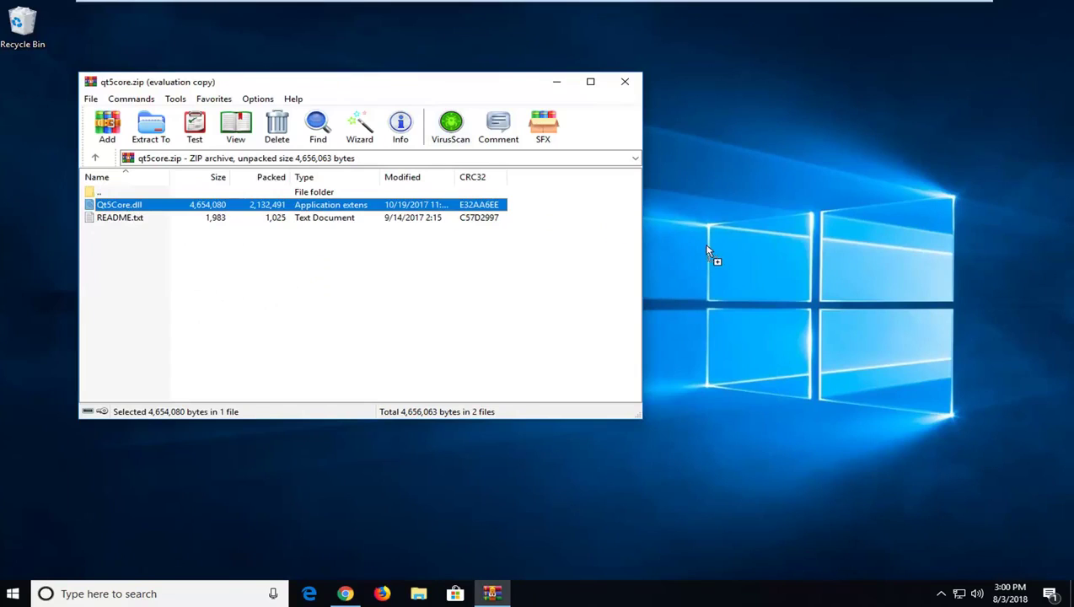
drag(708, 251, 29, 186)
click(625, 82)
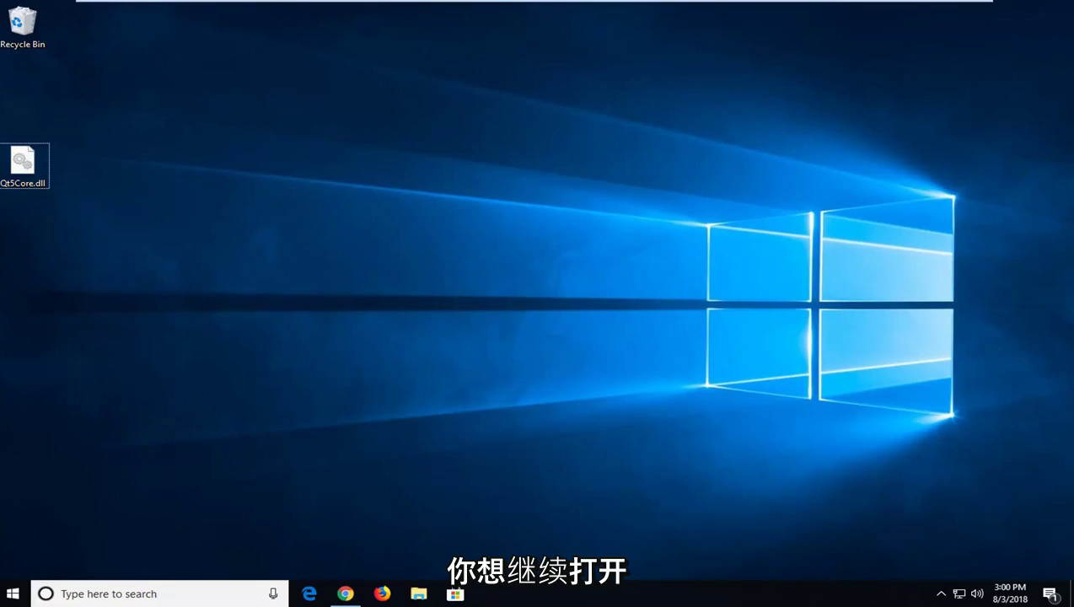
Launch File Explorer and browse through This PC and Local Disk (C:) into Windows.
click(16, 594)
text(windows explorer)
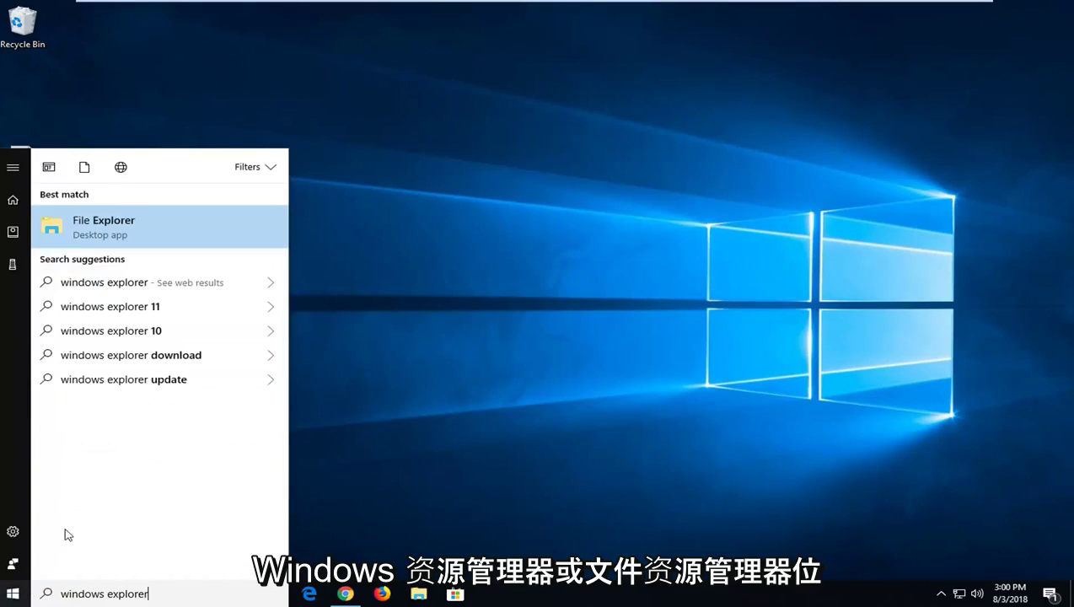
click(116, 226)
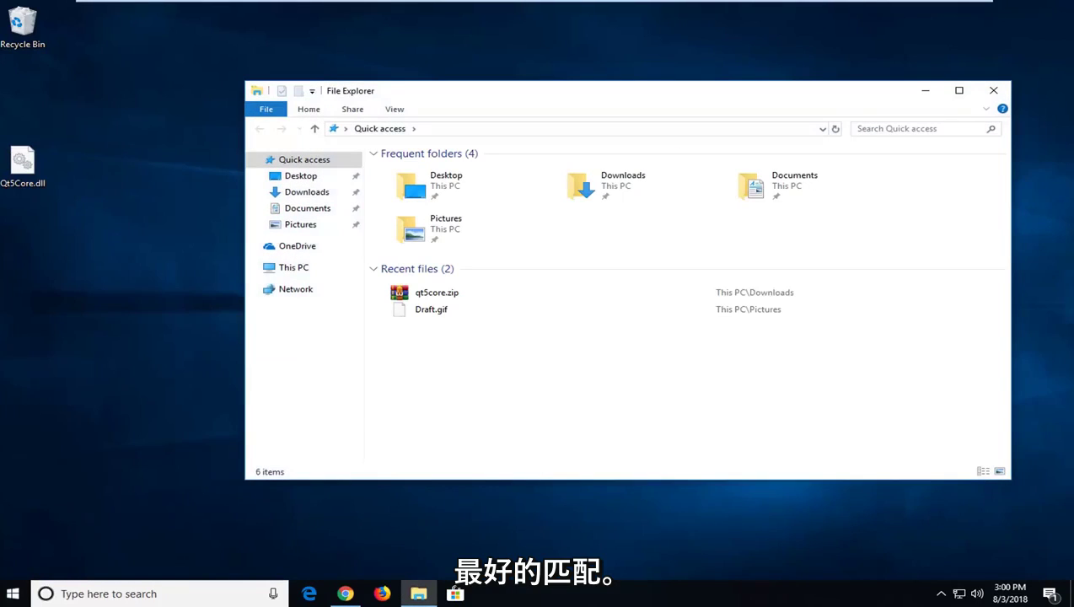
click(292, 271)
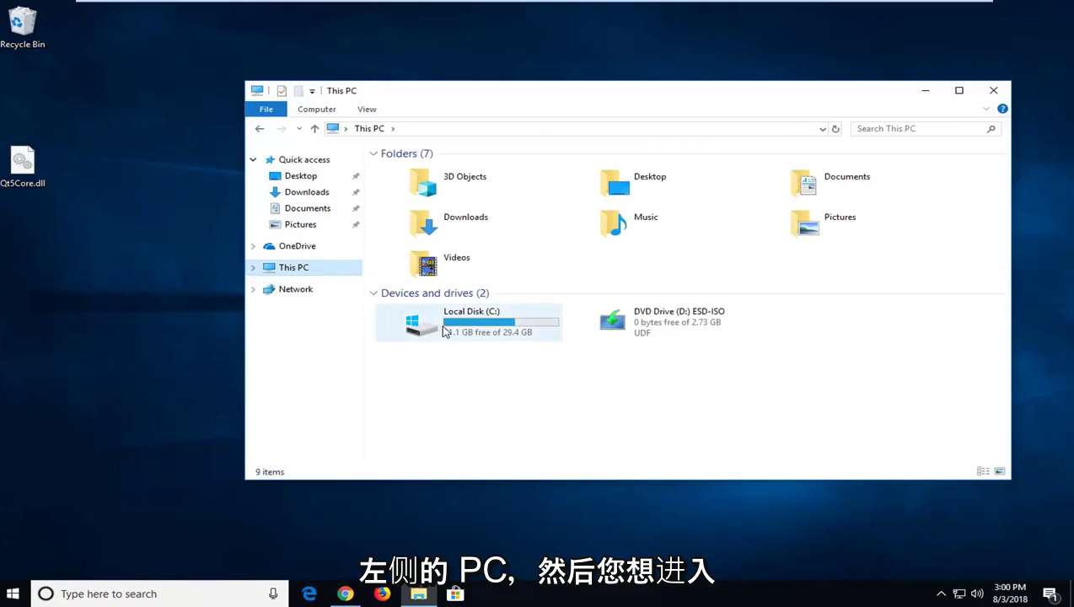
mouse_move(449, 334)
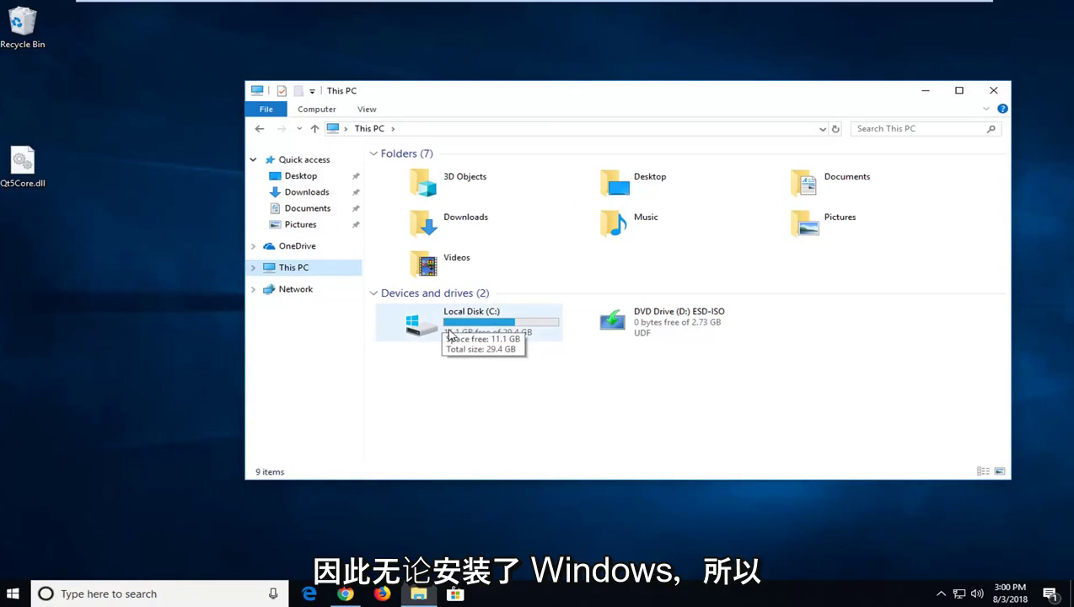
double_click(440, 331)
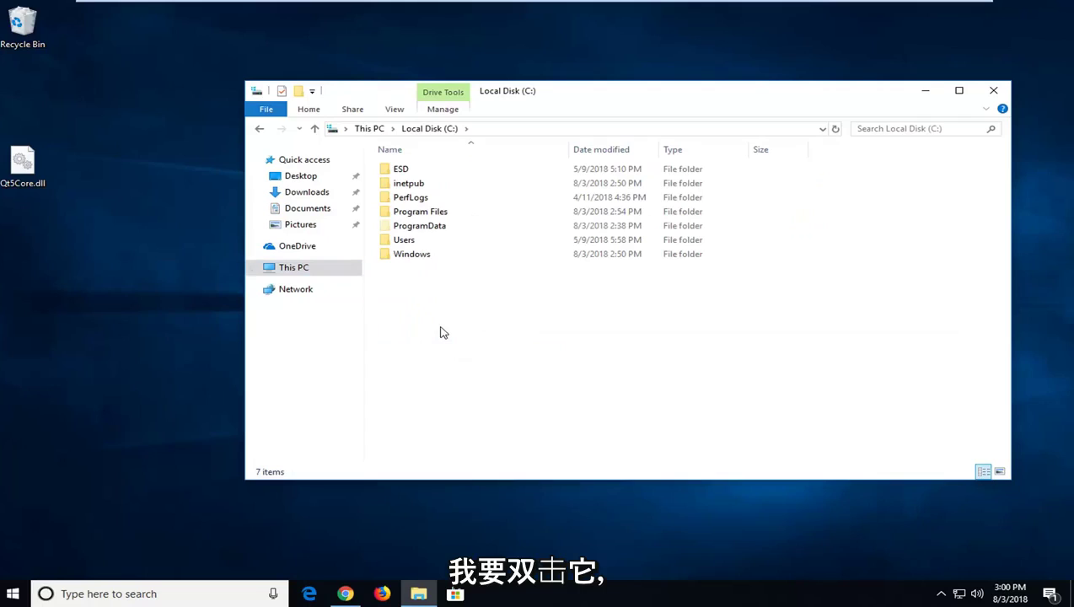
double_click(419, 257)
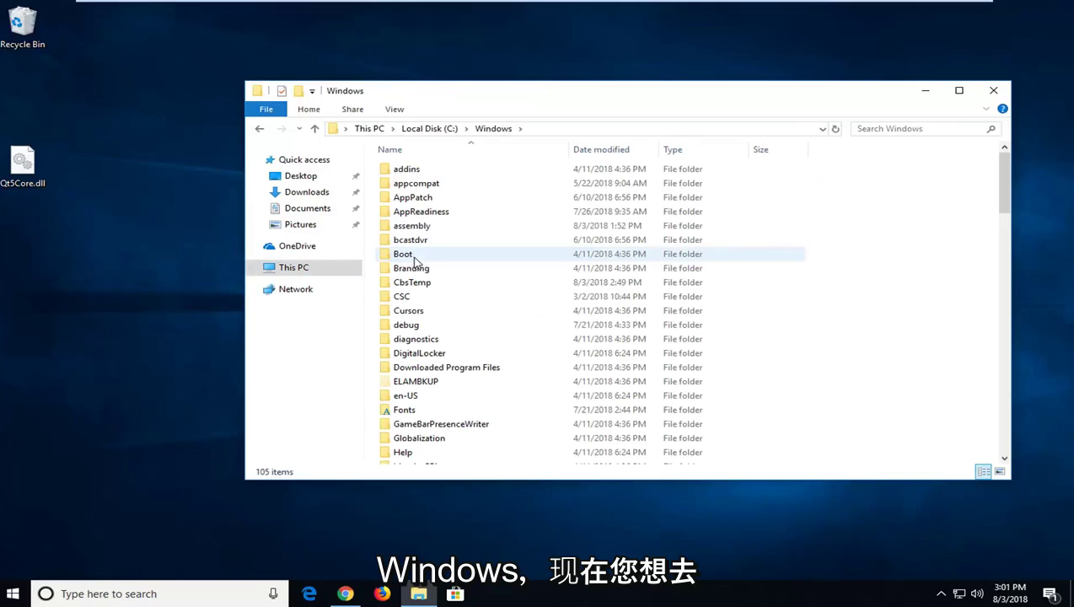
click(397, 111)
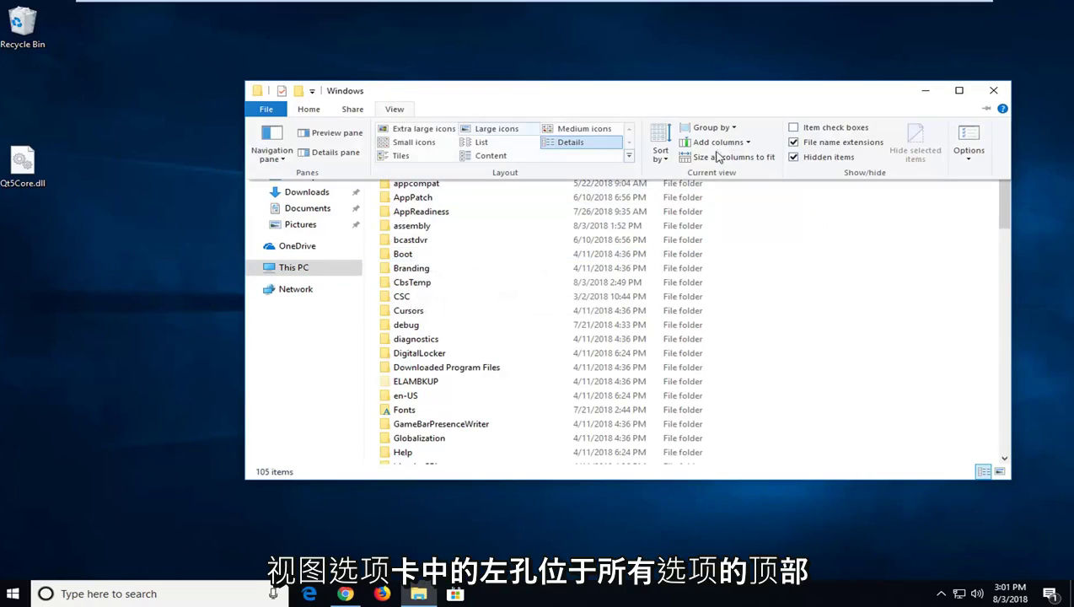
click(963, 148)
drag(451, 168, 646, 131)
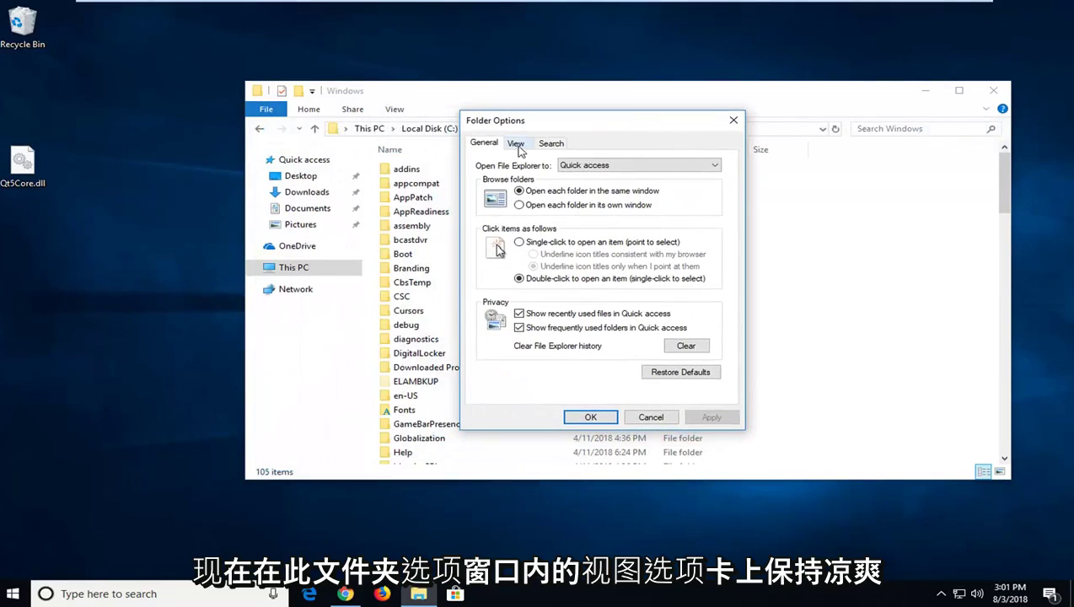
click(516, 145)
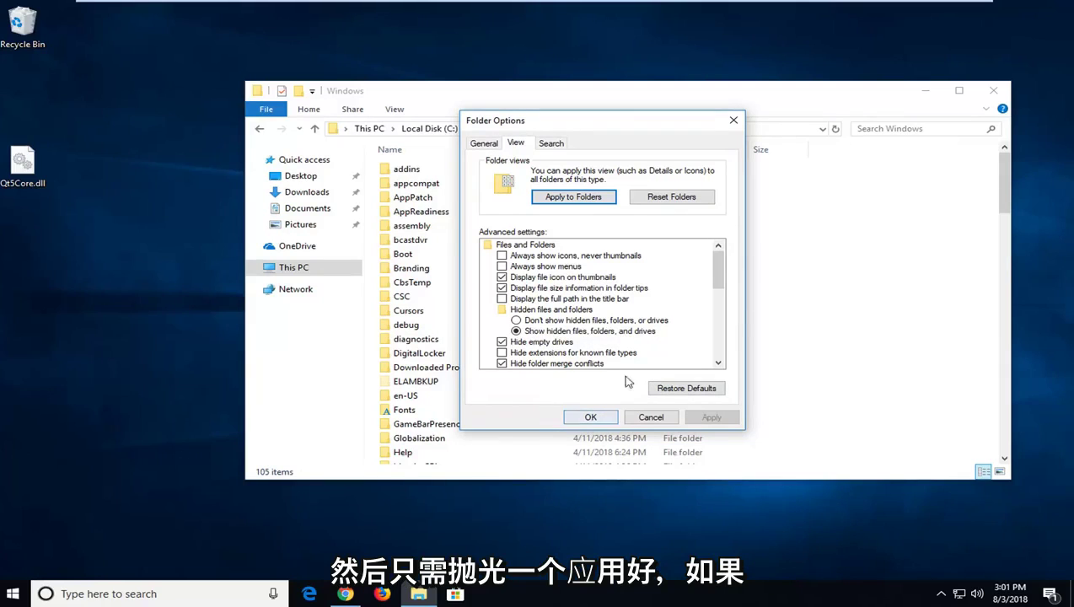
click(594, 419)
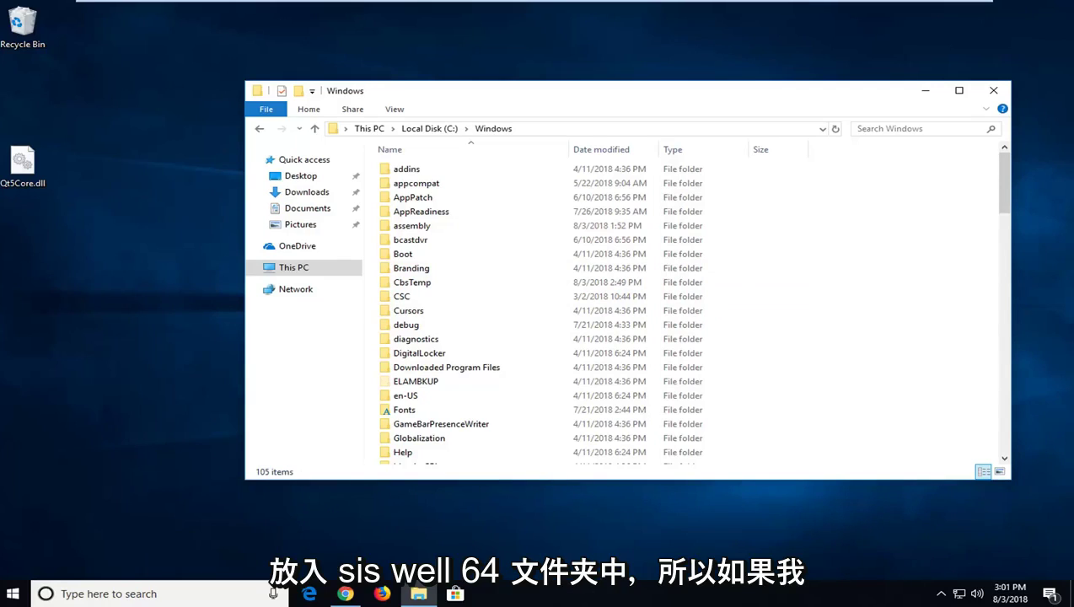
Locate System32 in the Windows folder listing and open it.
scroll(485, 346, down, 6)
scroll(480, 344, down, 5)
scroll(479, 344, down, 3)
click(479, 344)
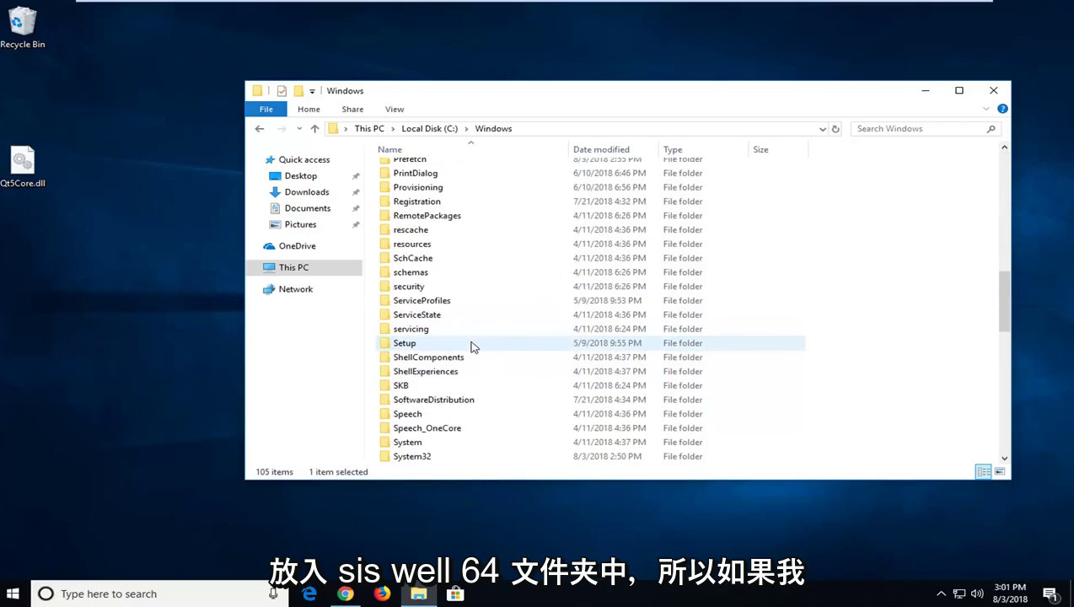
scroll(469, 347, down, 2)
double_click(413, 372)
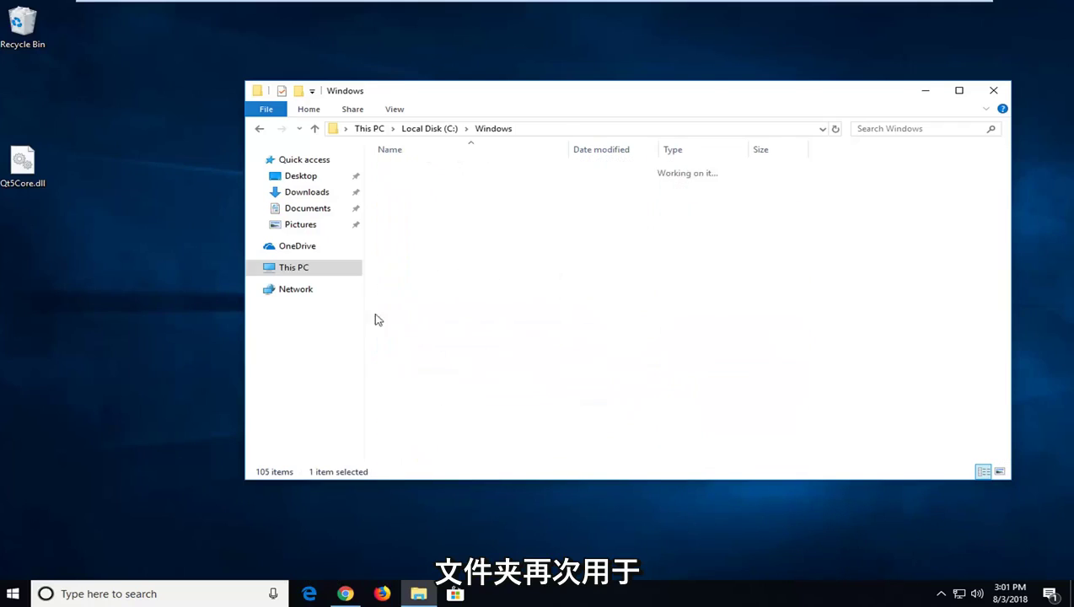
click(260, 133)
scroll(546, 319, down, 2)
scroll(523, 308, down, 2)
scroll(429, 289, up, 1)
scroll(429, 288, up, 3)
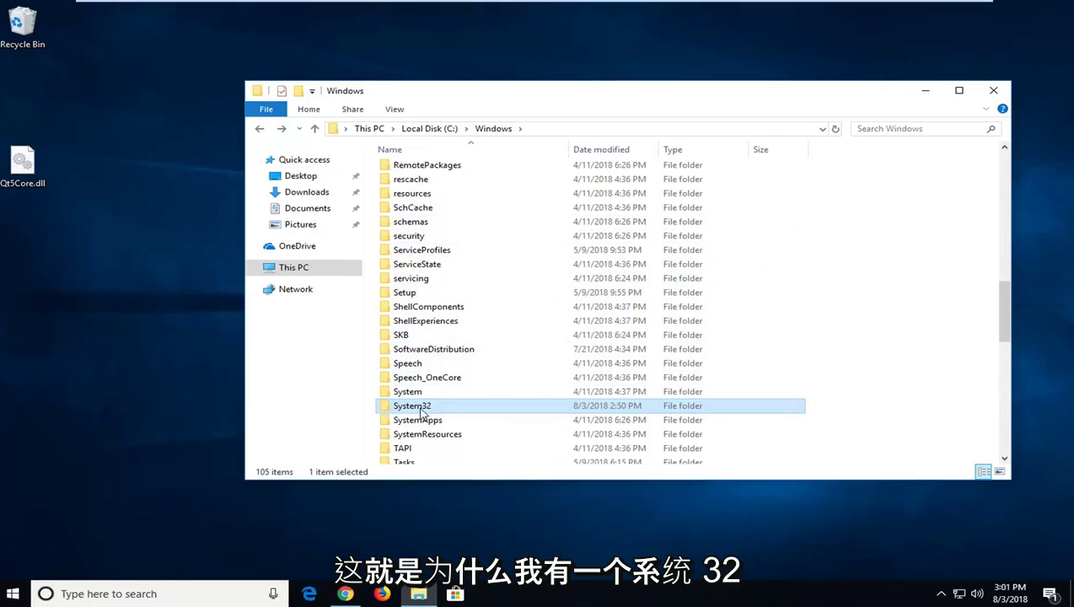
mouse_move(413, 406)
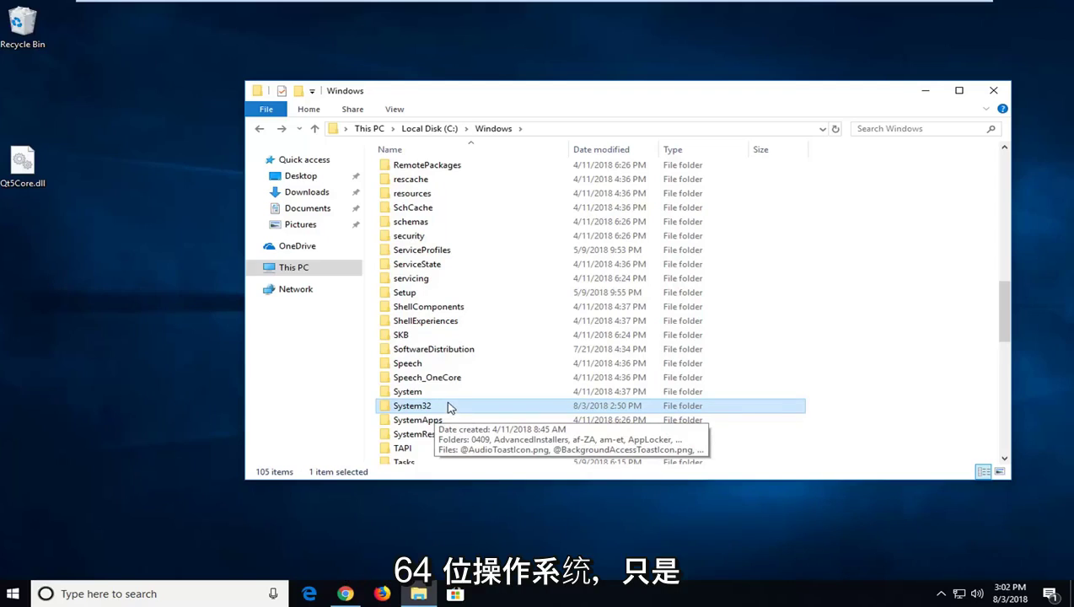
double_click(428, 408)
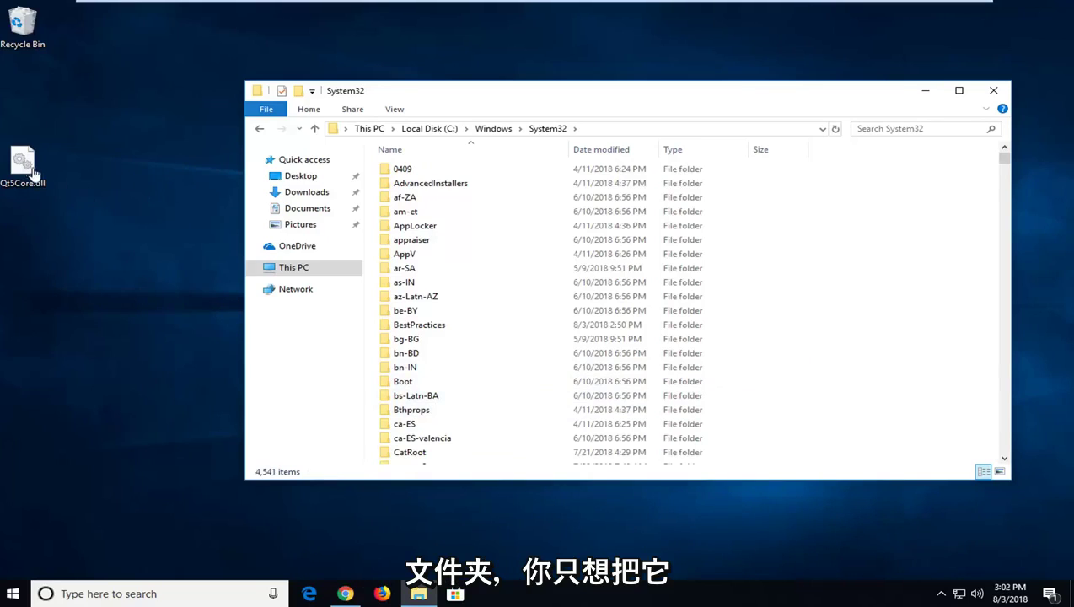
Move Qt5Core.dll from the desktop into System32 with admin approval, then close Explorer.
mouse_move(25, 165)
mouse_down()
mouse_move(769, 206)
mouse_move(620, 206)
mouse_move(887, 227)
mouse_move(503, 189)
mouse_move(477, 352)
mouse_move(472, 278)
mouse_move(559, 317)
mouse_move(883, 243)
mouse_up()
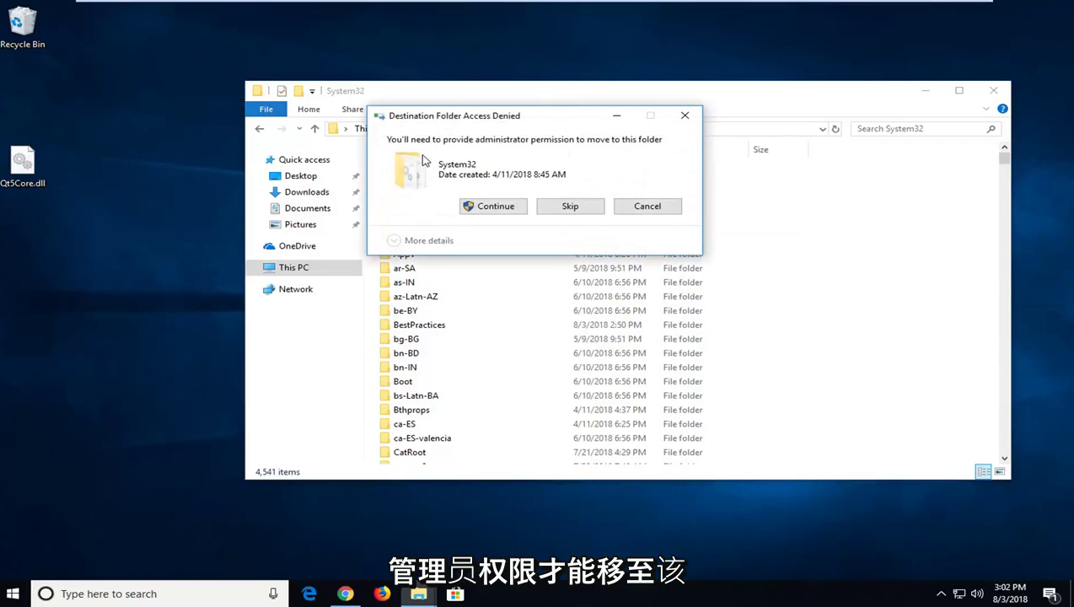
click(489, 209)
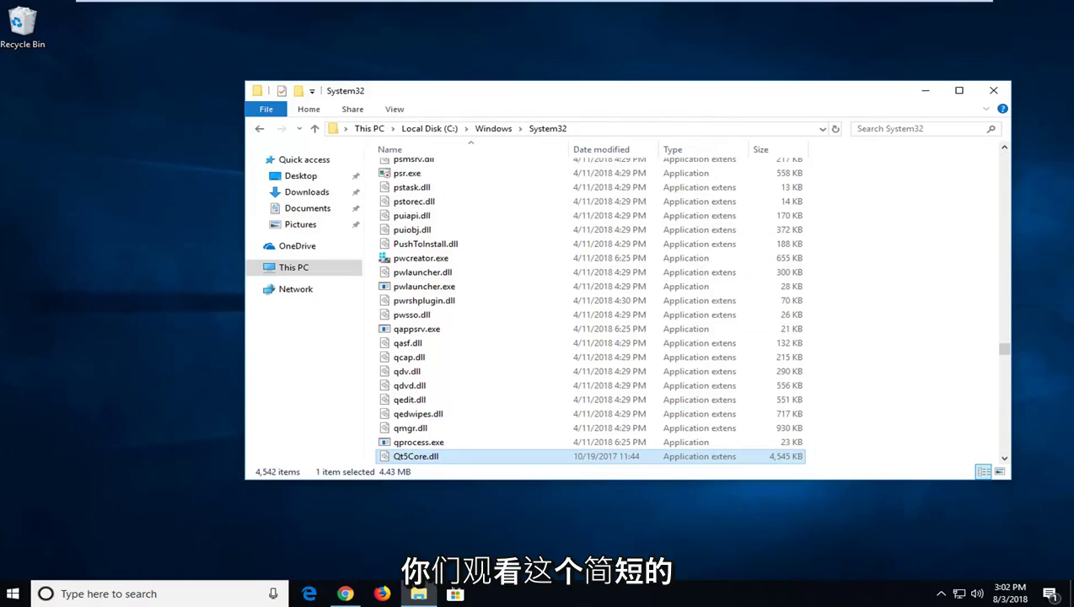
click(999, 93)
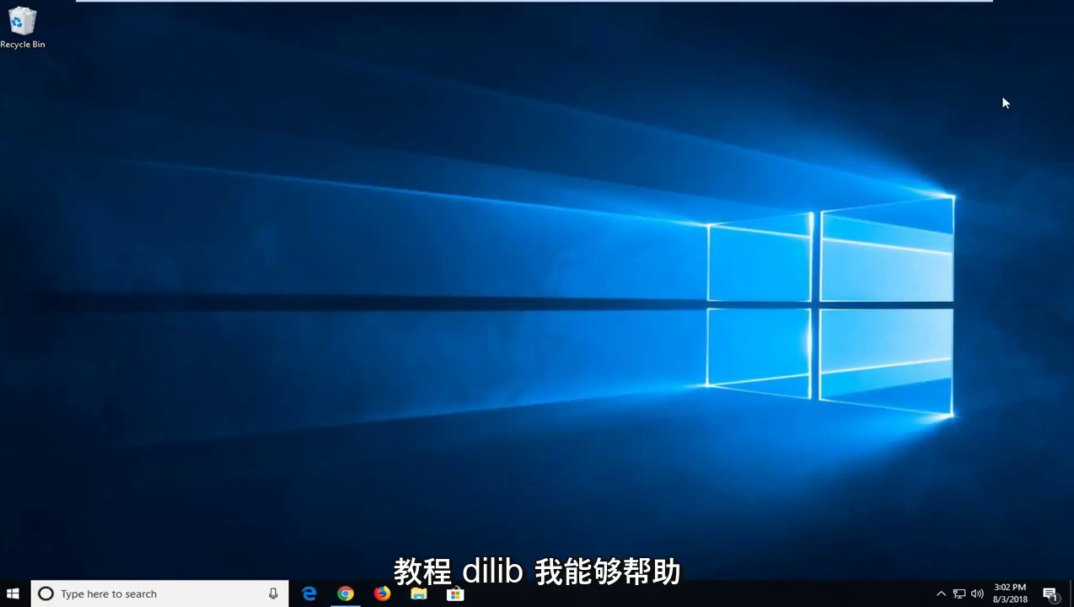